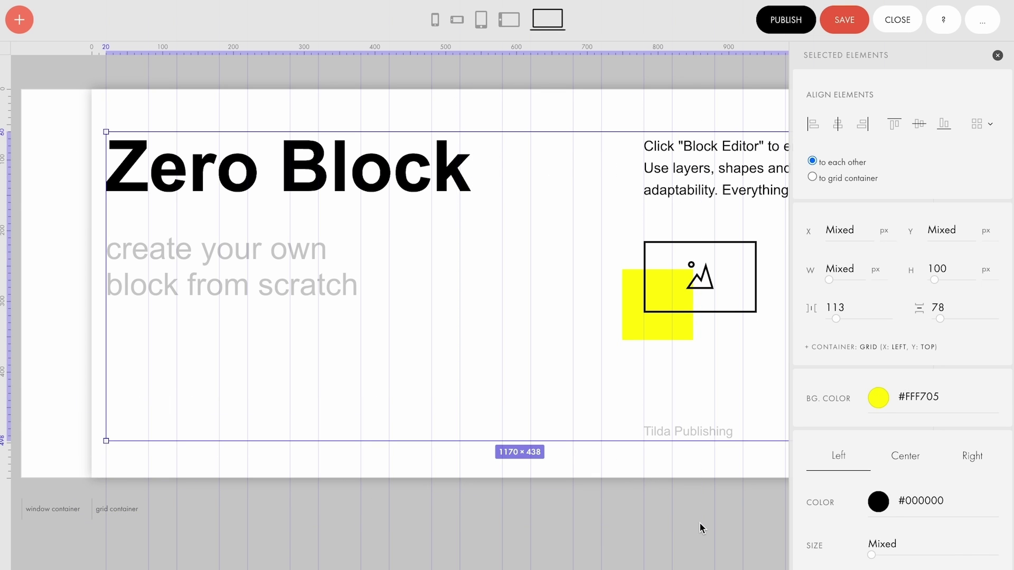
Delete the template elements; set artboard height 740, autoscale to window width, and #D7D7D7 background.
key(Delete)
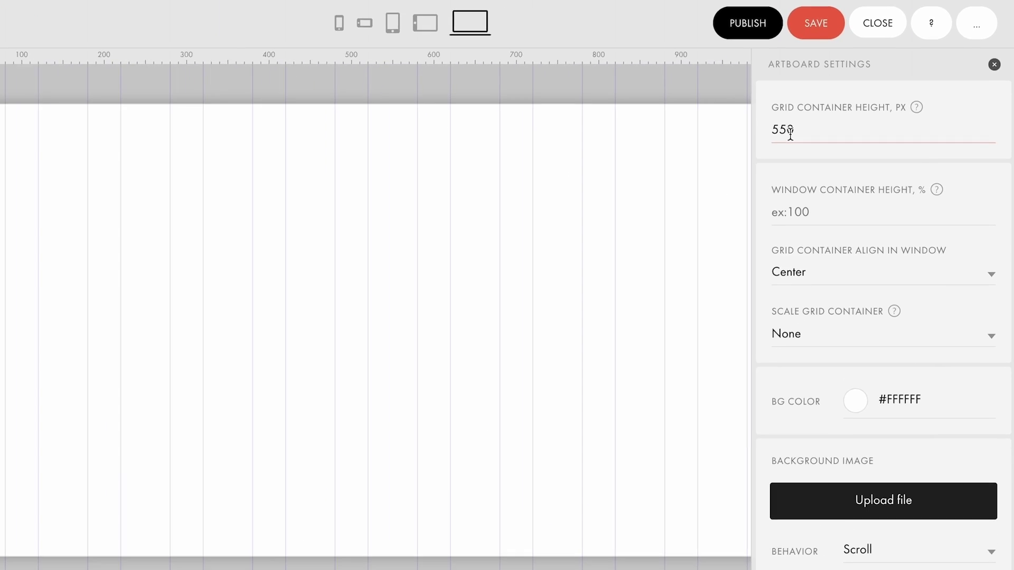
double_click(791, 134)
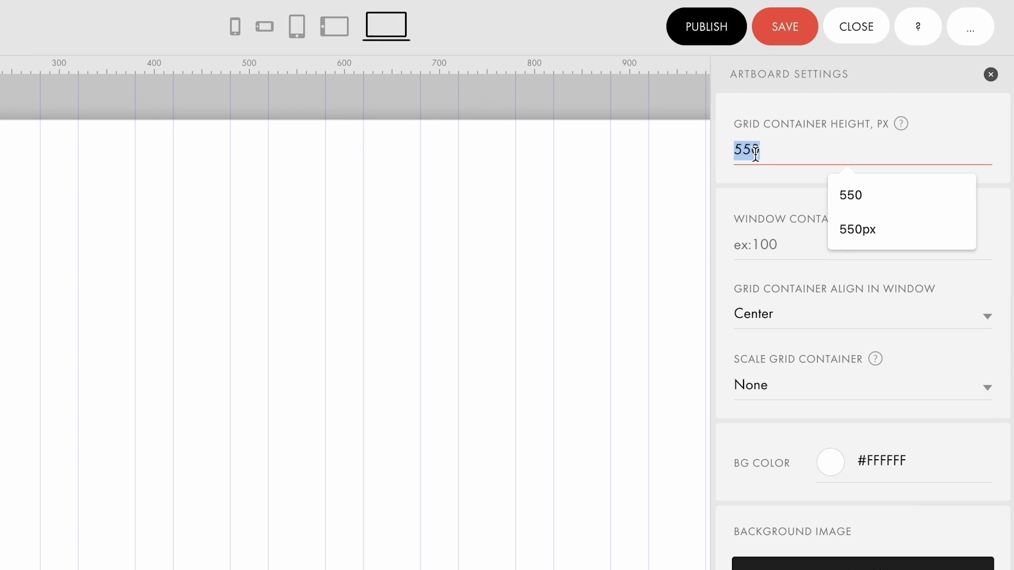
text(7)
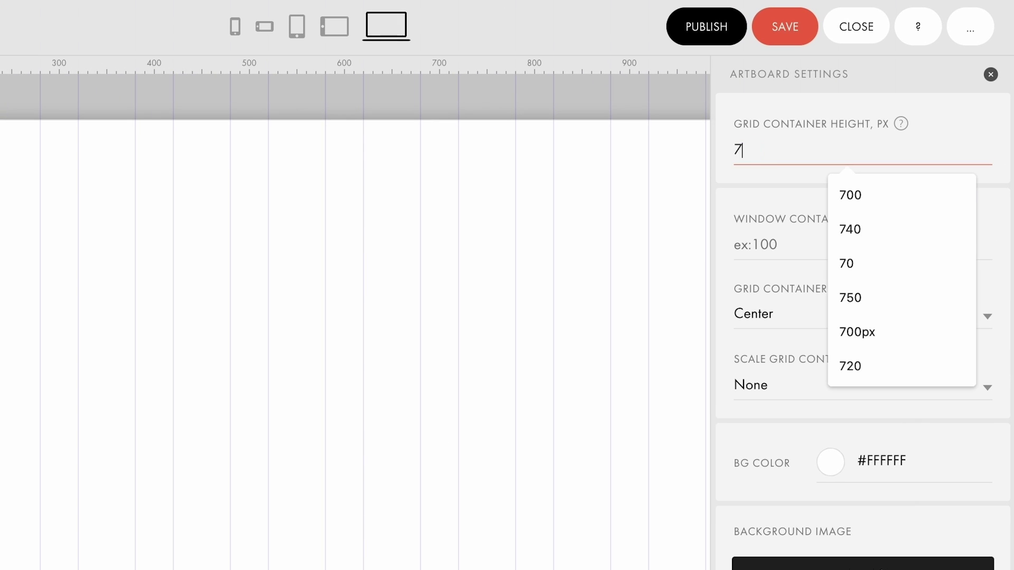
text(40)
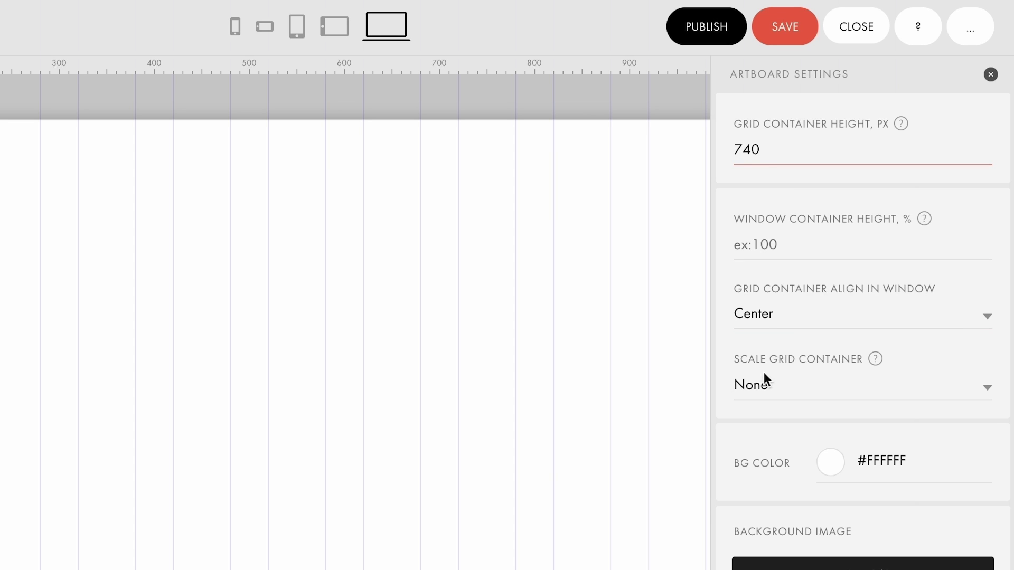
click(766, 380)
click(765, 414)
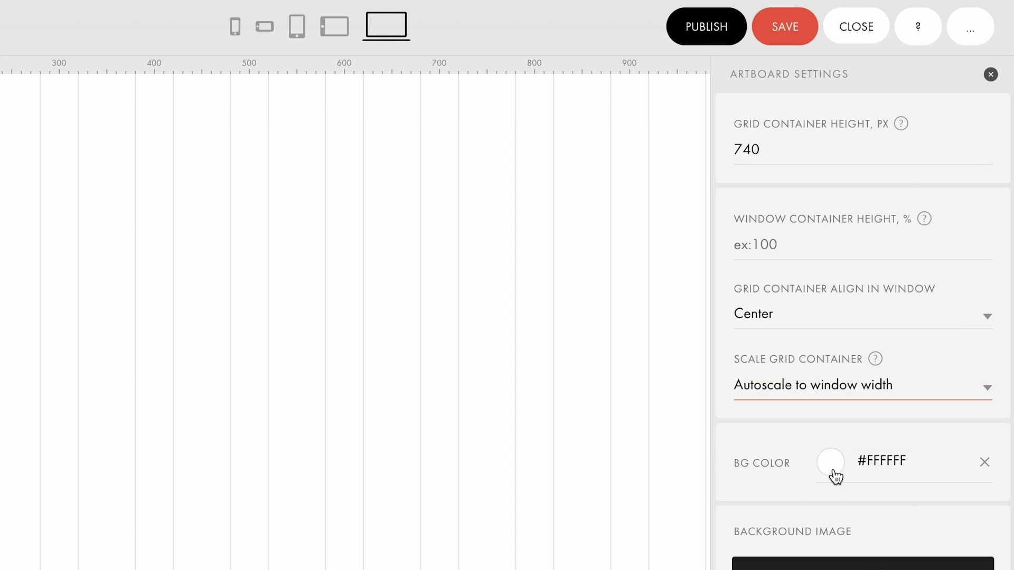
click(833, 471)
drag(829, 522, 803, 545)
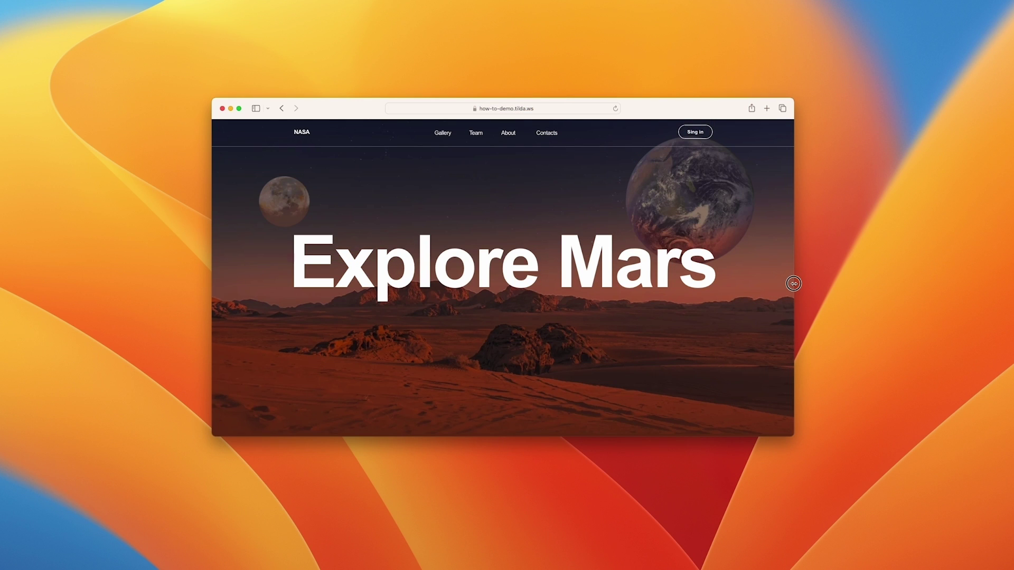
mouse_move(794, 284)
mouse_down()
mouse_move(987, 277)
mouse_move(813, 281)
mouse_up()
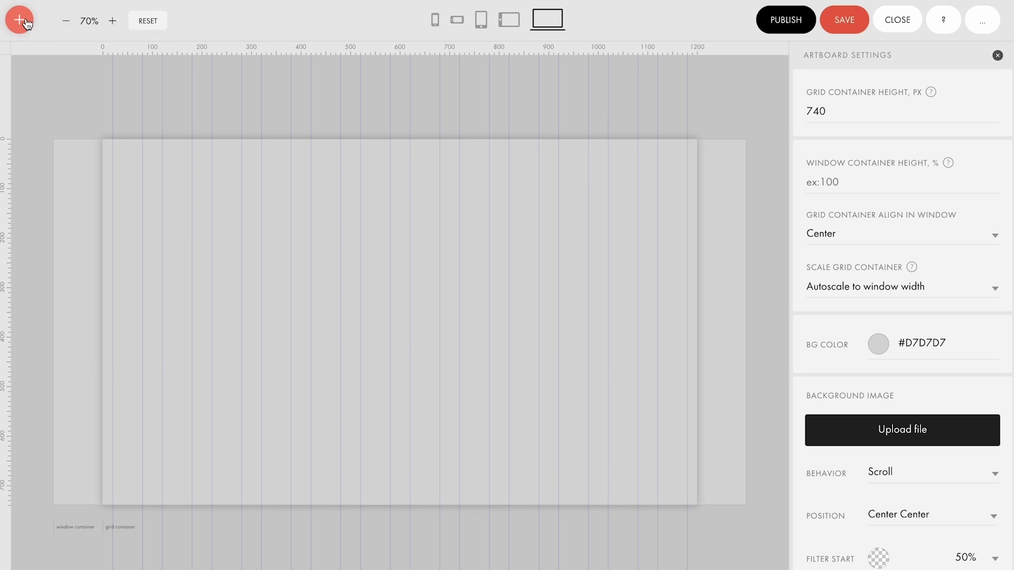
Add a 570 × 610 px shape filled #151515 and move it to X 610.
click(23, 21)
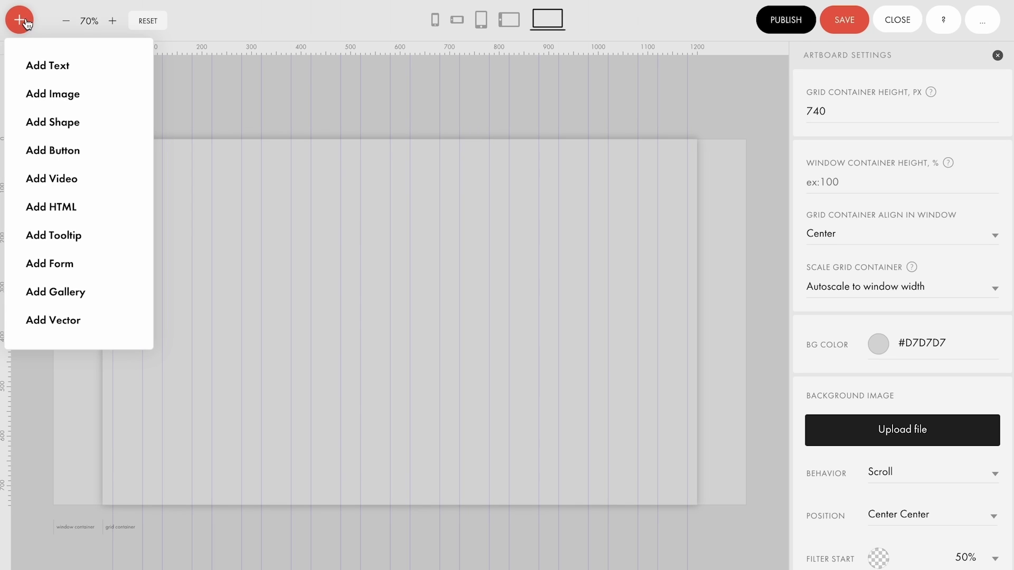
click(39, 116)
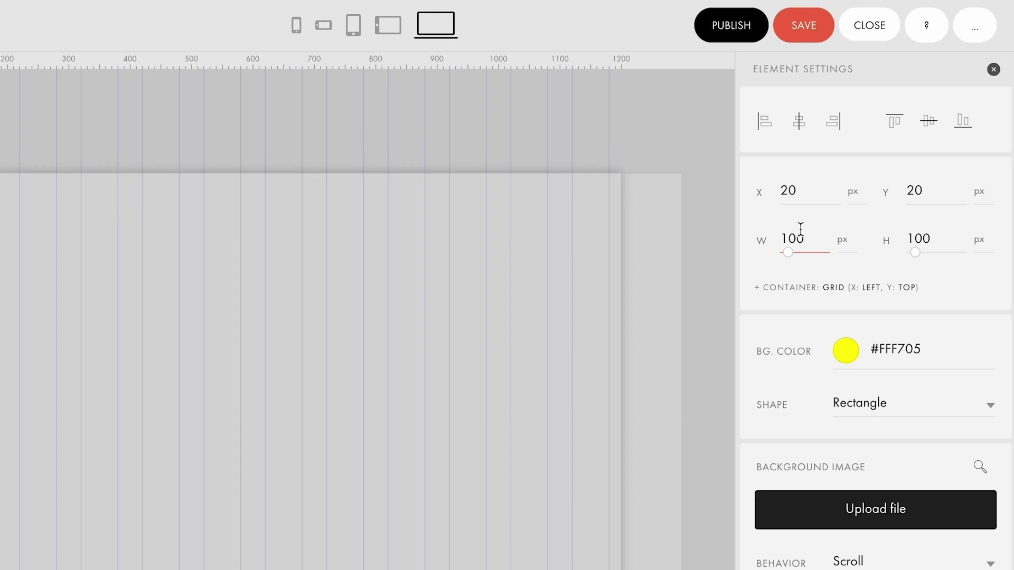
click(801, 232)
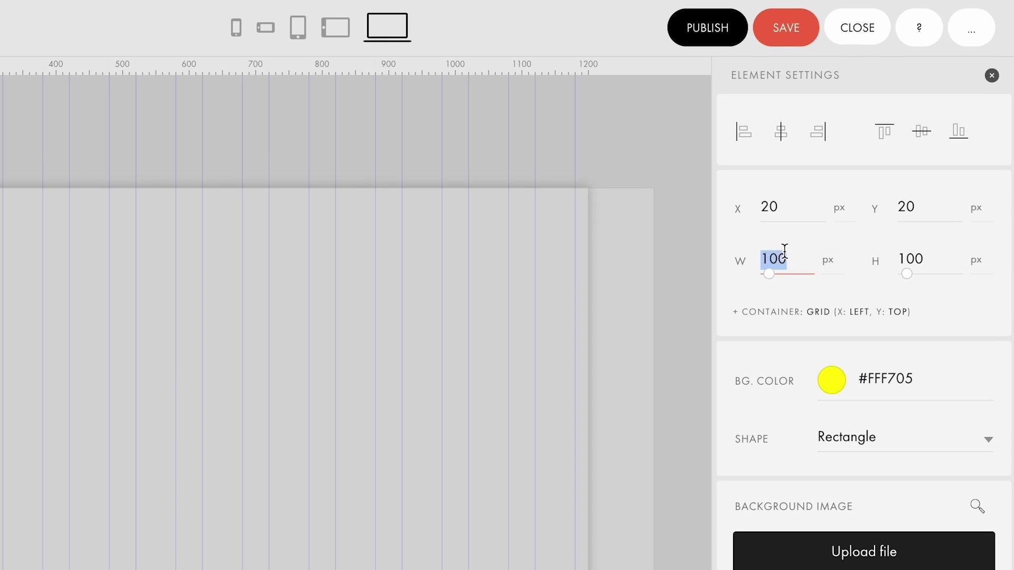
click(910, 259)
key(Return)
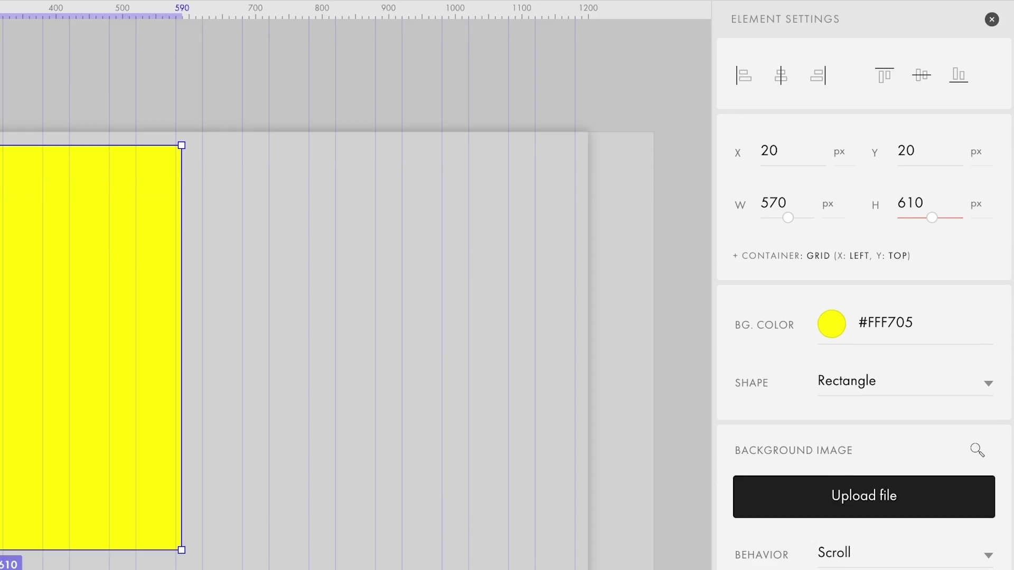
click(831, 380)
drag(826, 280, 799, 419)
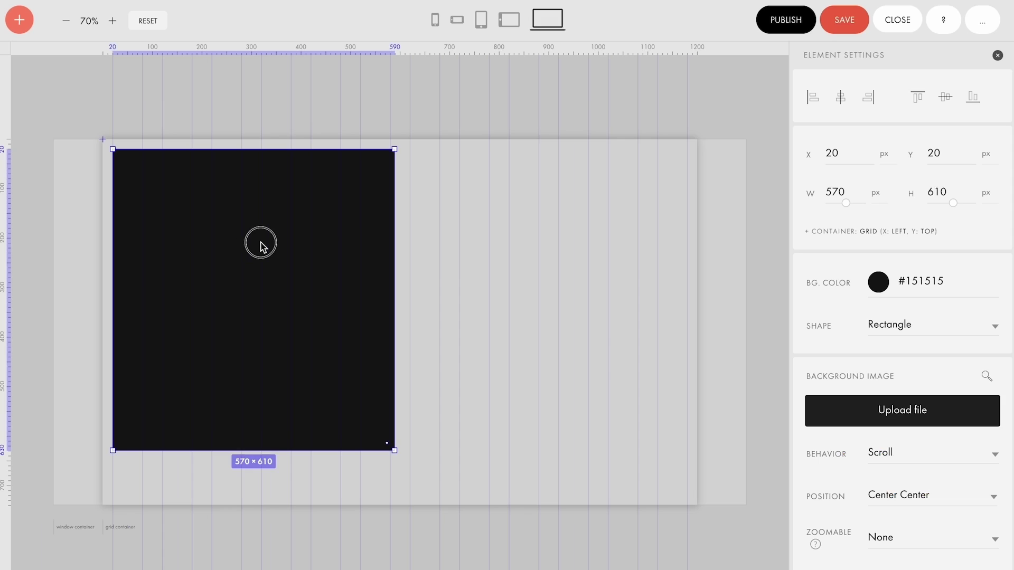
drag(260, 243, 547, 240)
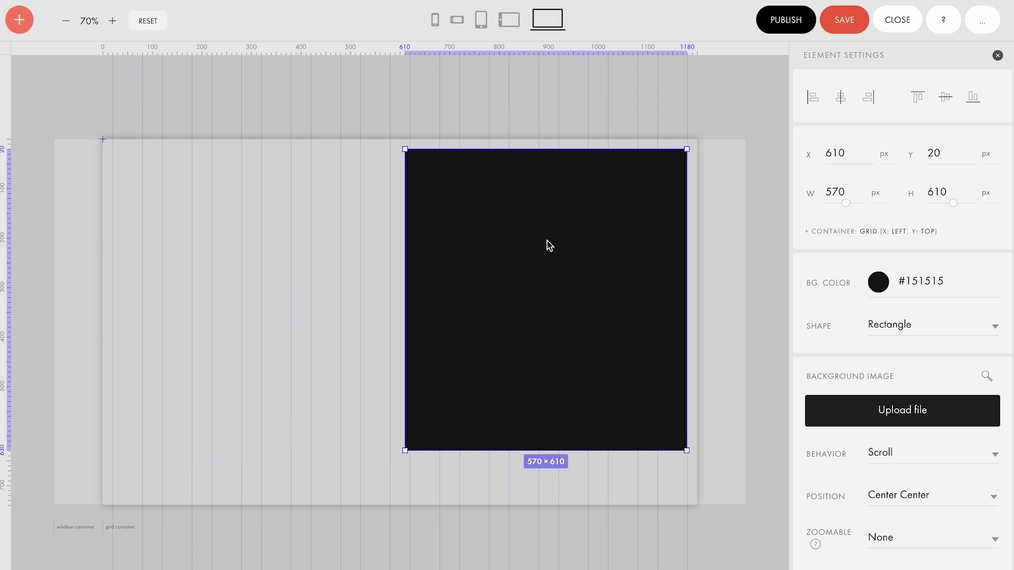
key(Escape)
Add a size-200 text element and start eyedropping its colour from the screen.
click(21, 20)
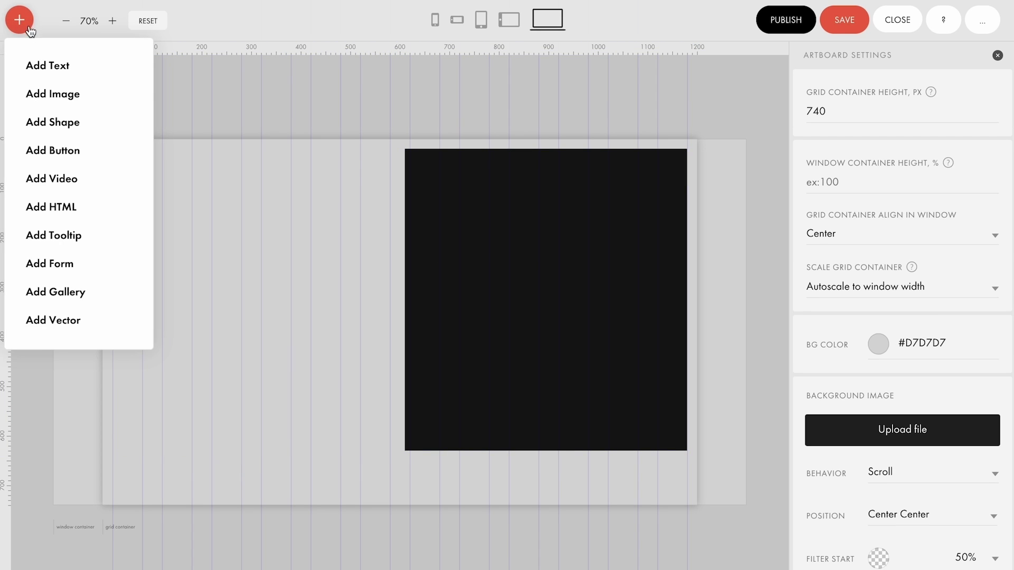
click(32, 66)
double_click(885, 365)
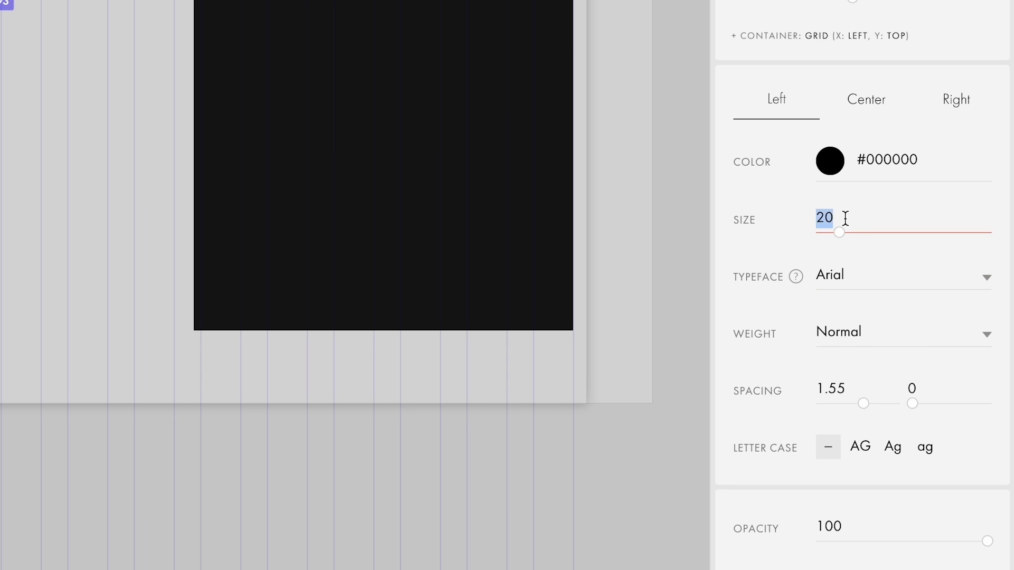
text(200)
key(Return)
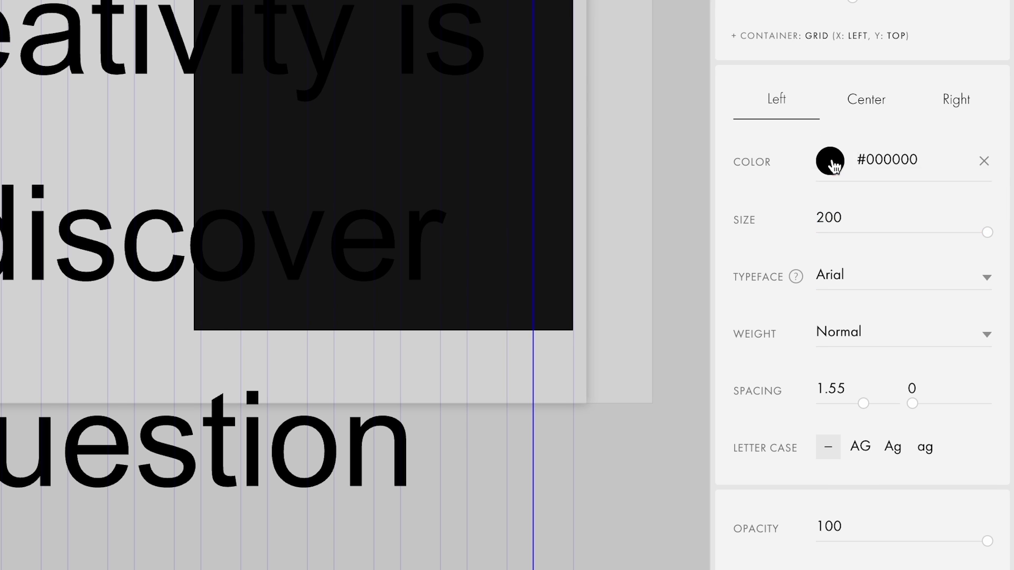
click(834, 166)
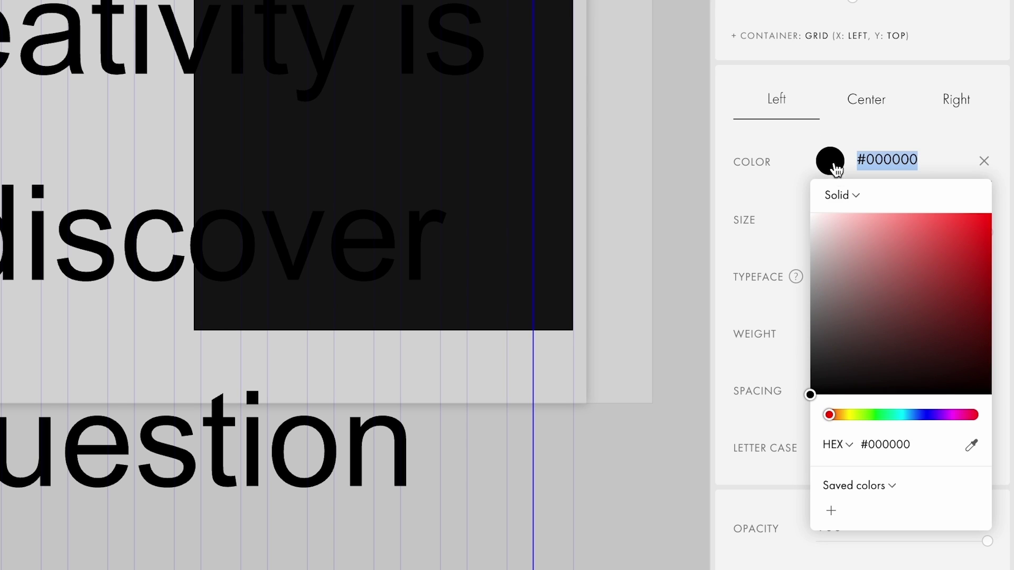
click(973, 449)
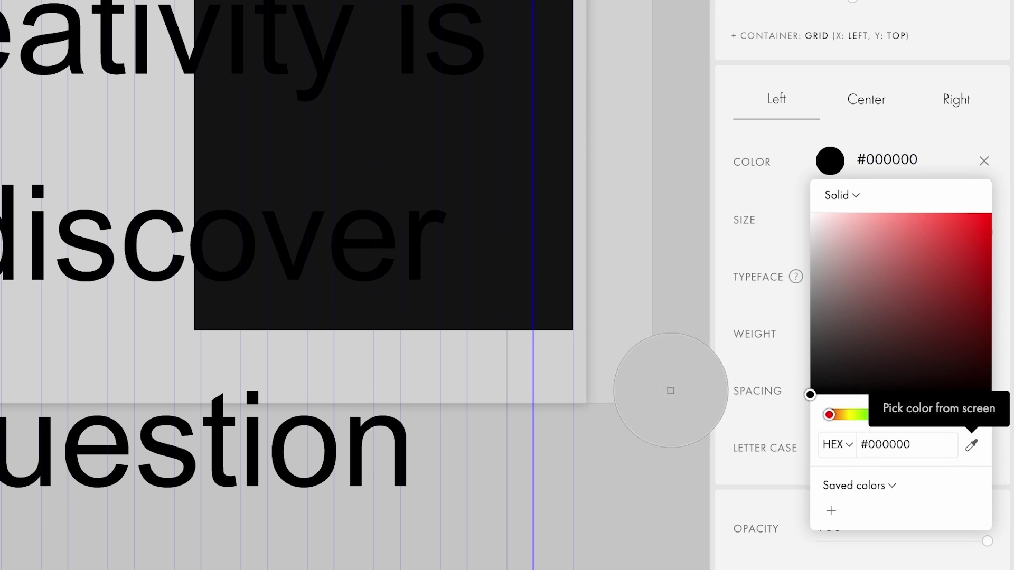
Colour the text light grey, replace it with TOP SALE S*24 twice, and move it to Y 149.
click(563, 362)
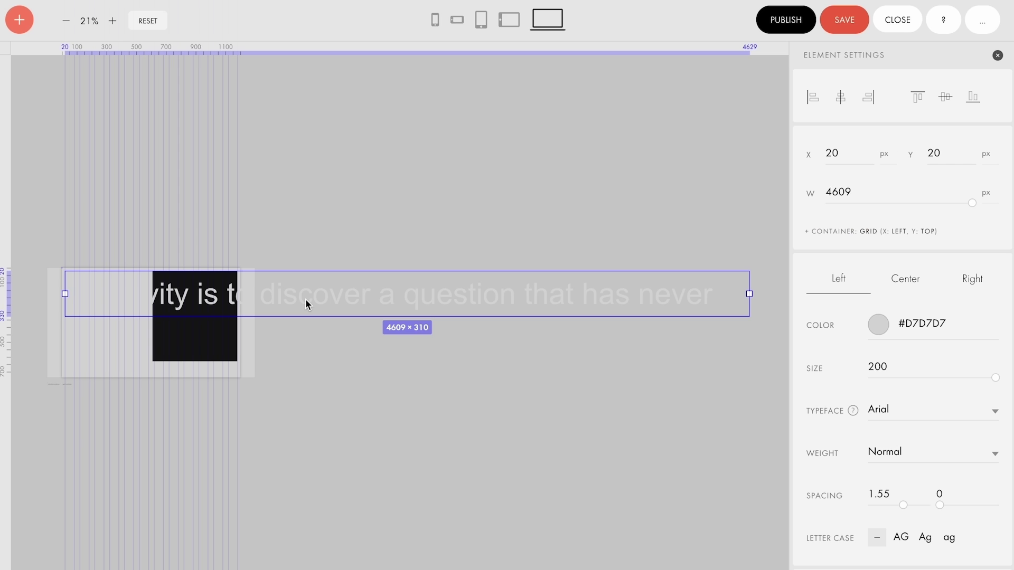
double_click(305, 299)
key(ctrl+a)
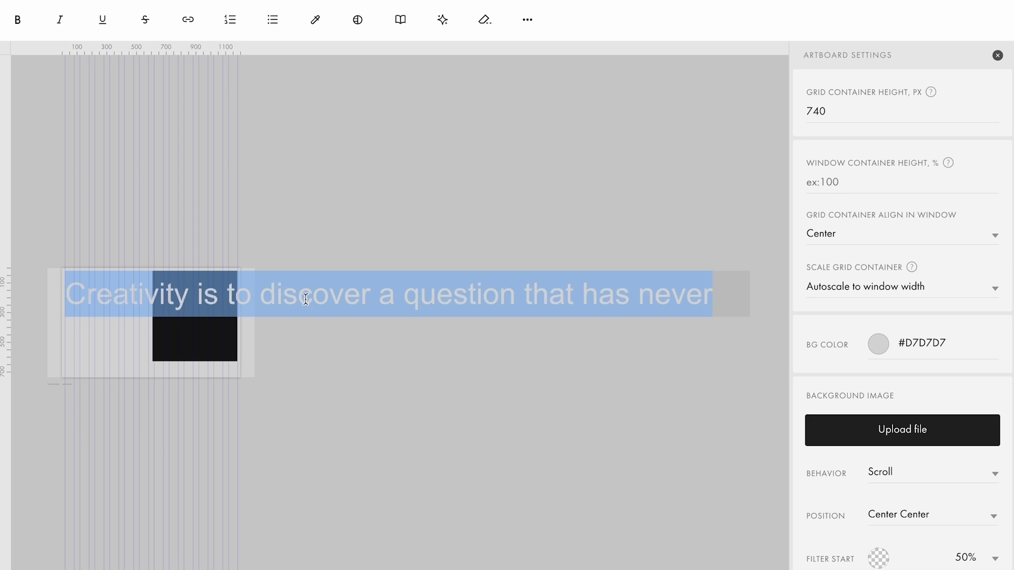
text(TOP SALE S*24)
text(TOP SALE S*24)
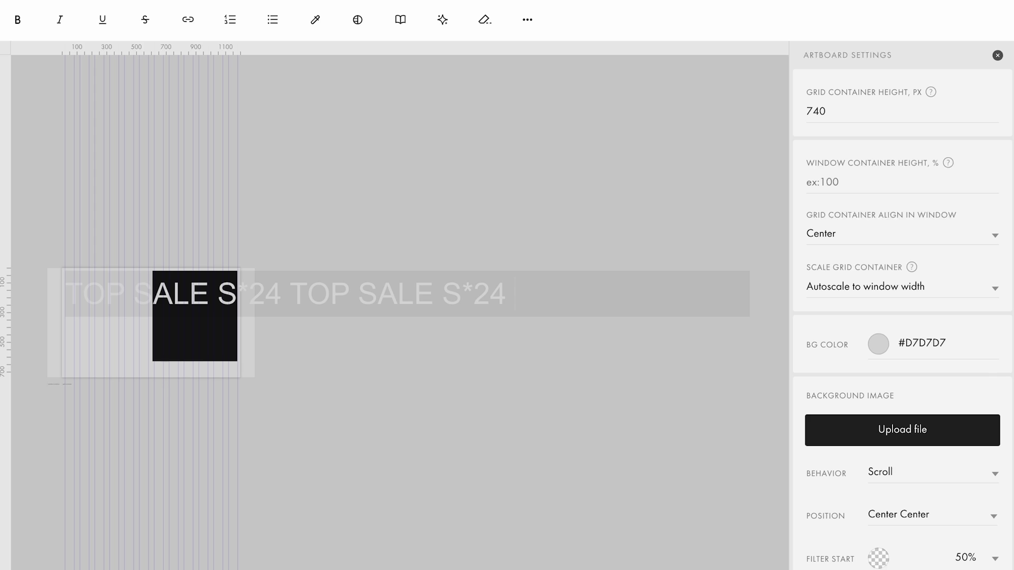
text(TOP SALE S*24)
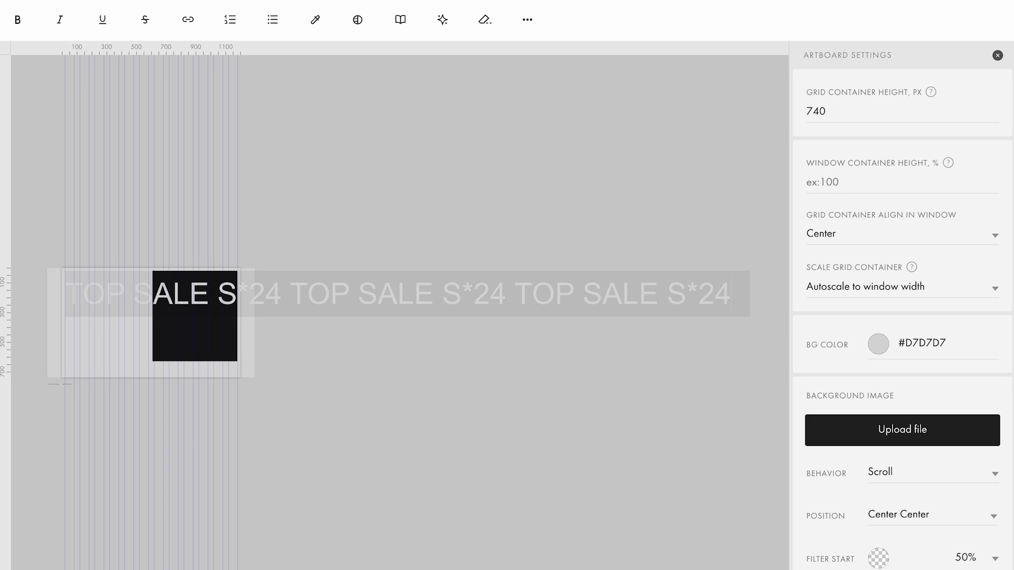
key(Escape)
click(309, 295)
drag(310, 295, 306, 317)
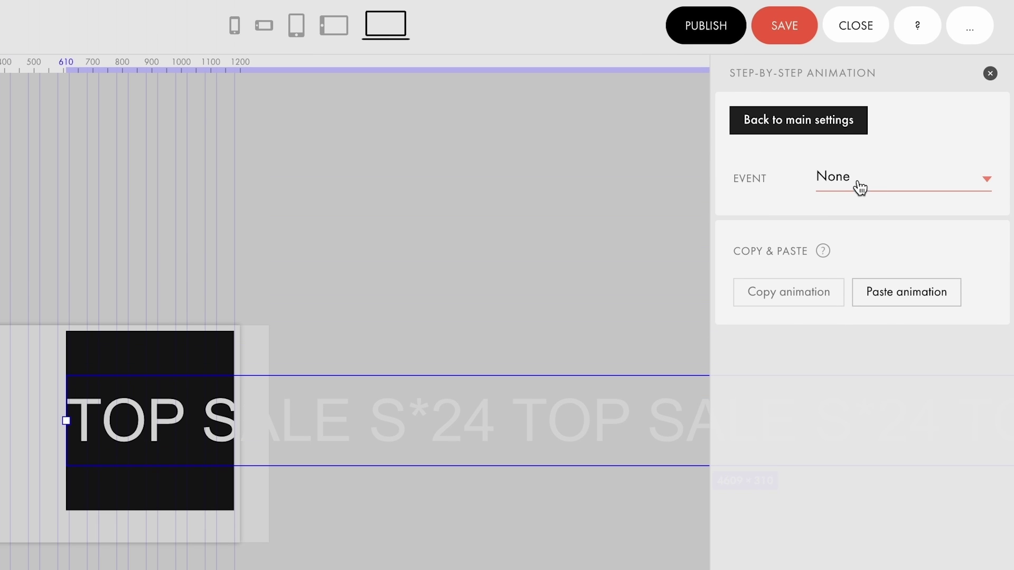
Set the text animation to start on block on Screen, loop continuously, and add Step 1.
click(859, 188)
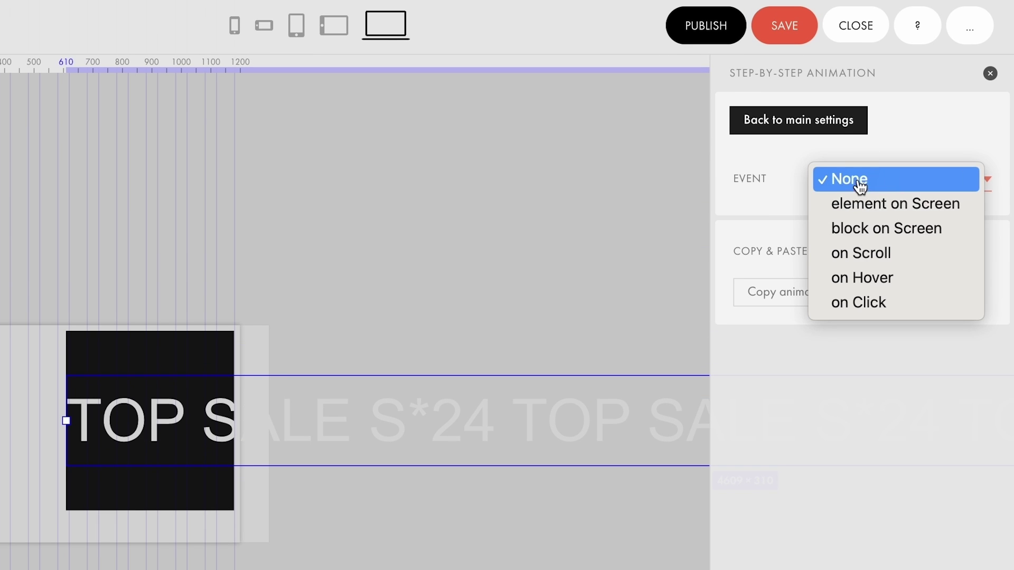
click(861, 228)
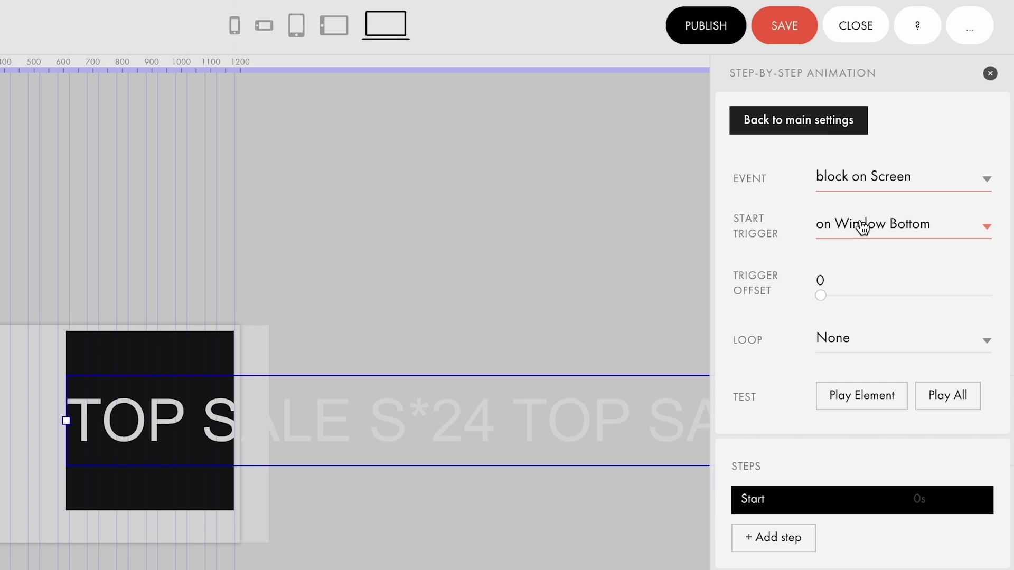
click(834, 341)
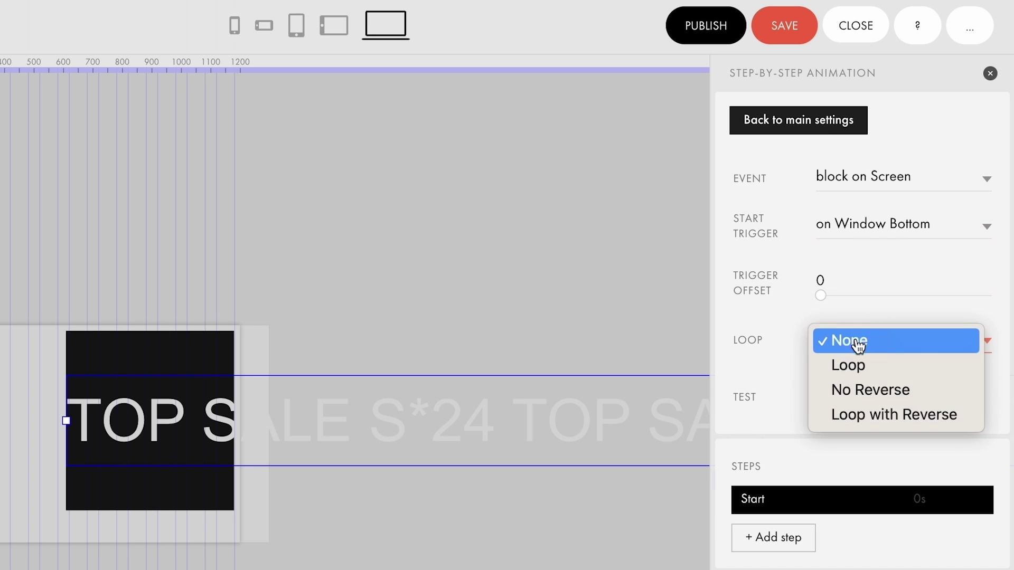
click(855, 364)
scroll(823, 369, down, 5)
click(803, 288)
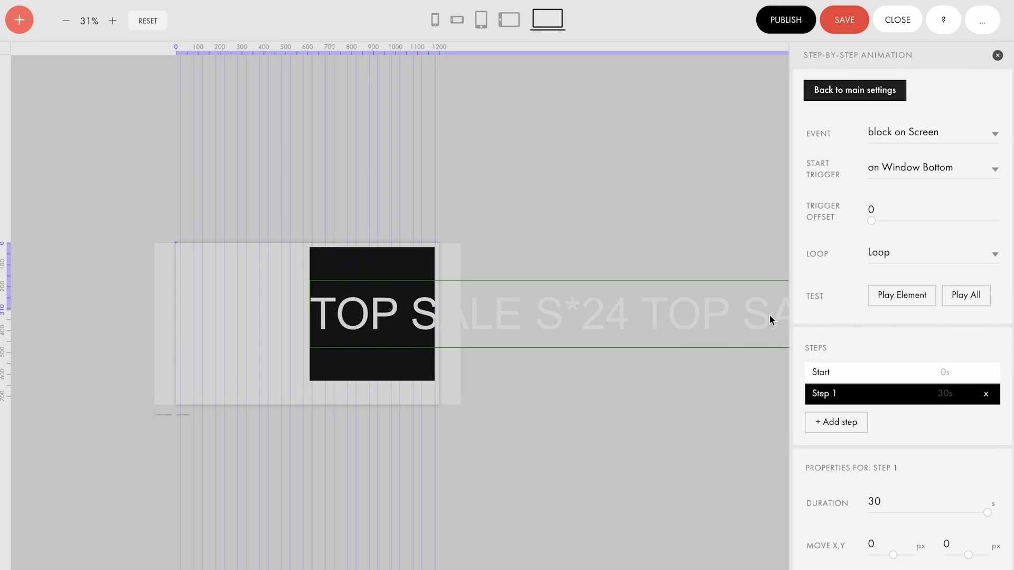
Set Step 1 to move the text -3026 px along X, preview, and reposition the dark rectangle.
drag(769, 315, 110, 330)
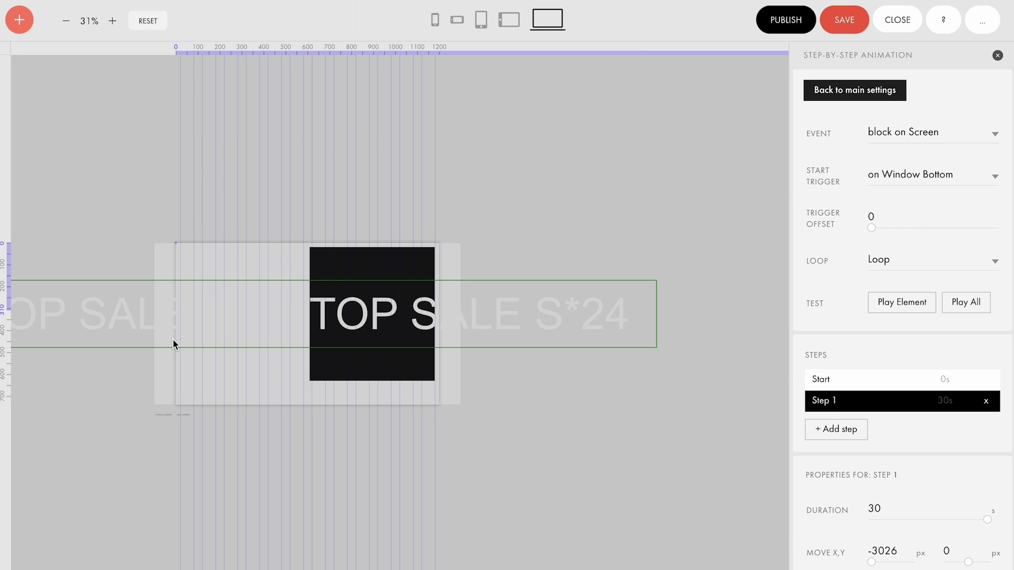
click(901, 306)
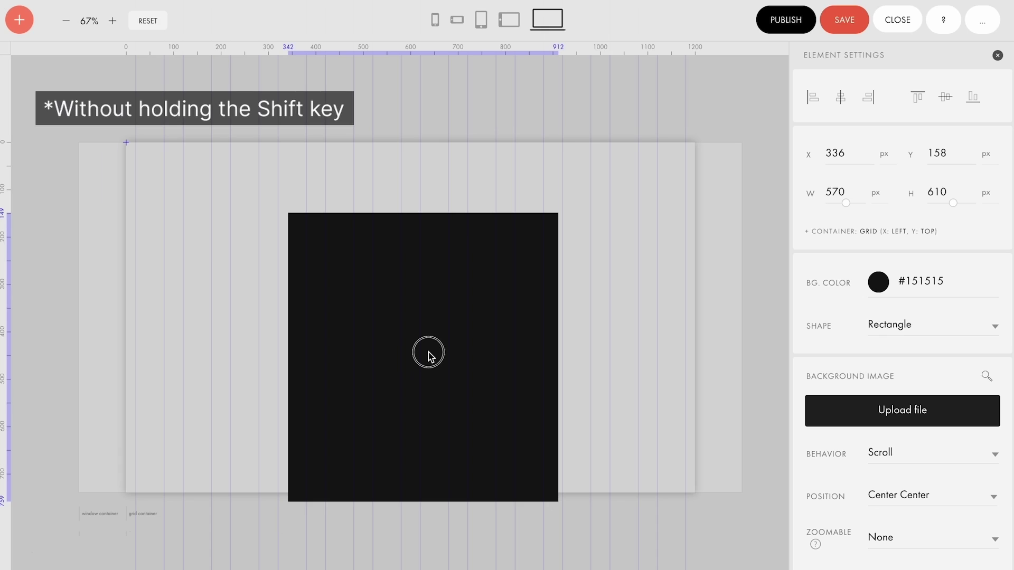
drag(428, 350, 354, 316)
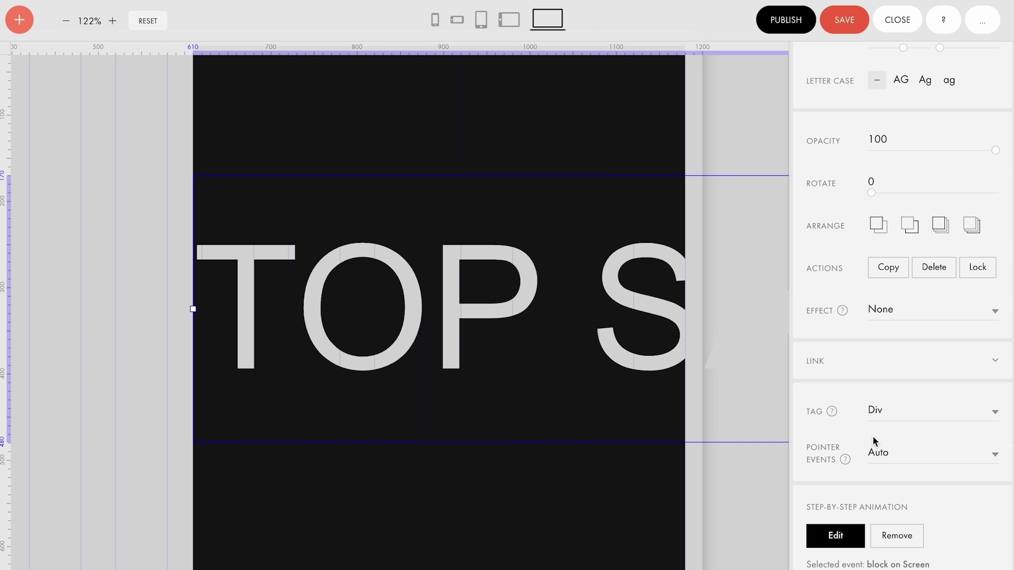
Set the TOP SALE text's Pointer Events to None, then check selectability on the live page.
click(904, 453)
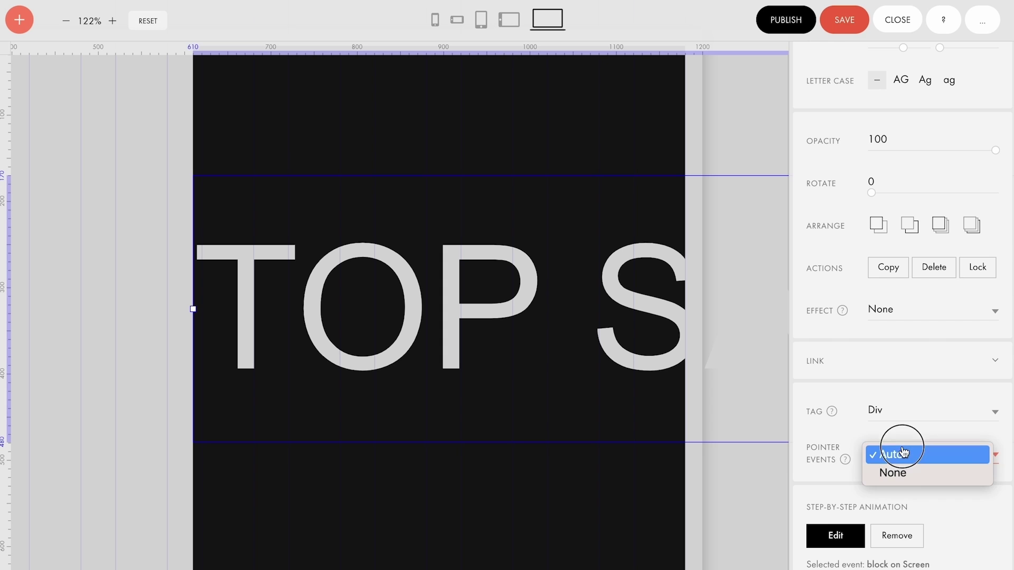
click(904, 484)
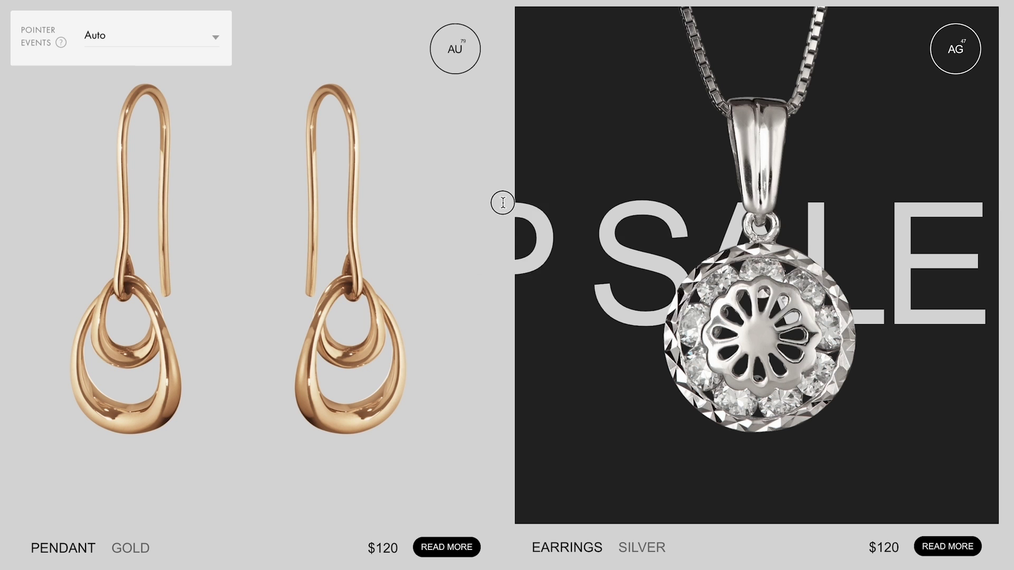
drag(500, 201, 623, 253)
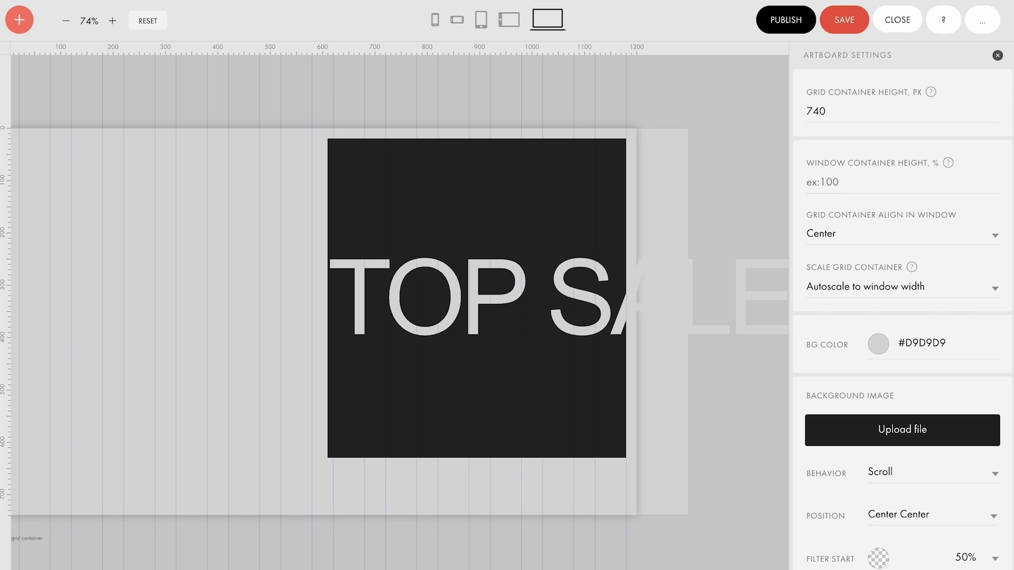
Place the pendant photo over the dark card, move the AG badge to its top-right corner, and finish the SILVER label.
drag(294, 1, 285, 271)
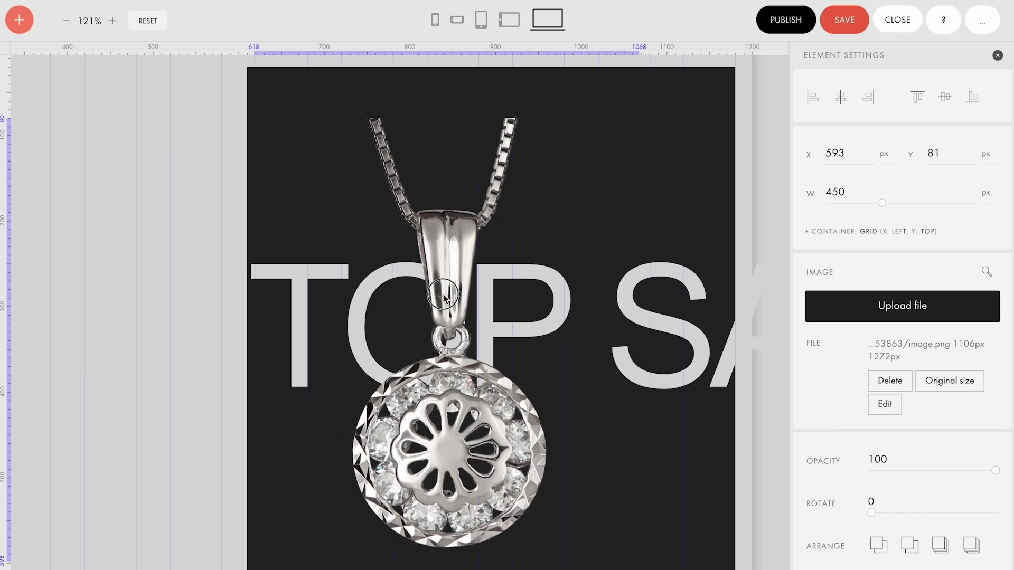
drag(430, 271, 479, 249)
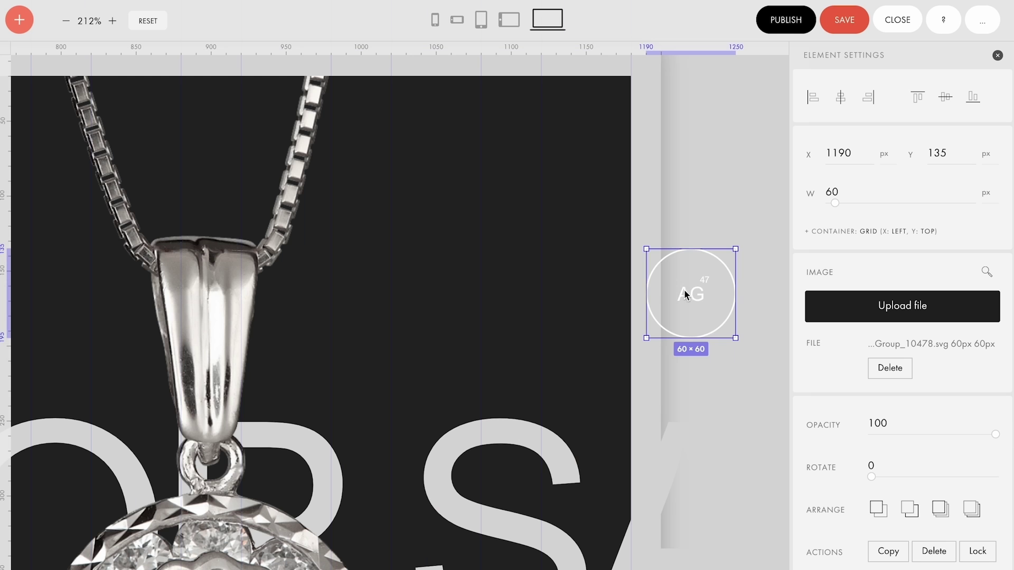
drag(687, 290, 566, 133)
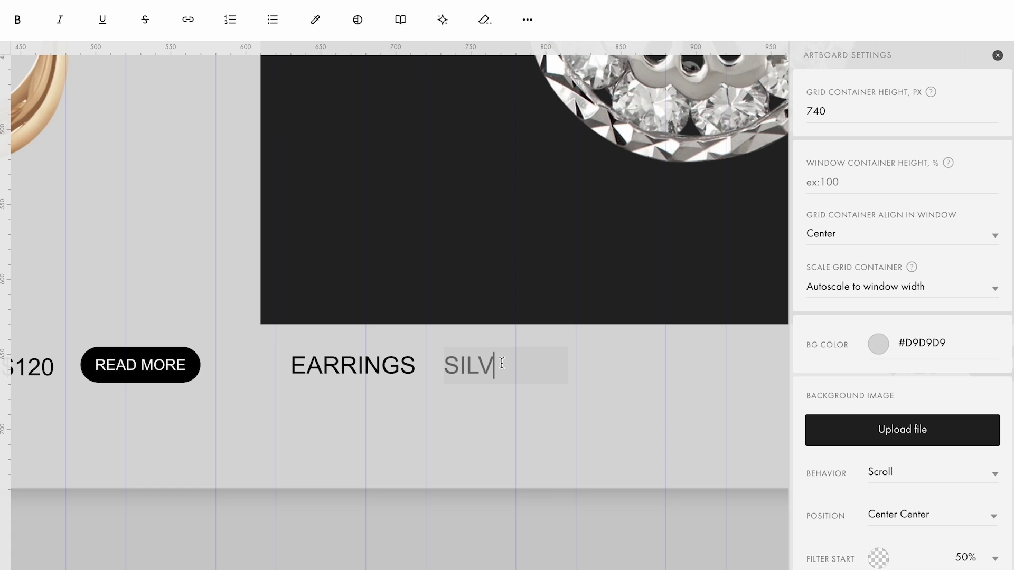
click(624, 372)
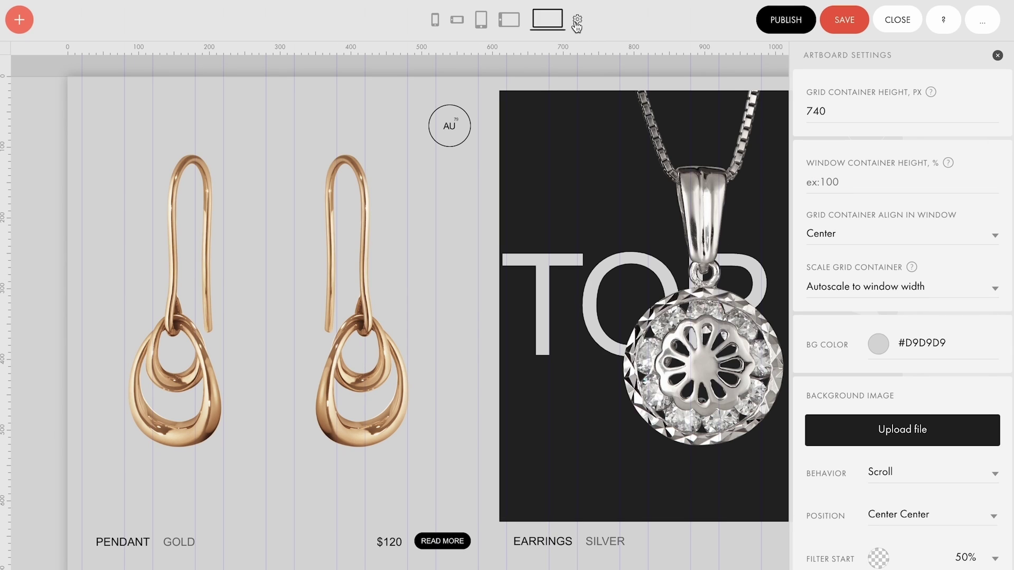
Add and save a 1920 px breakpoint.
click(577, 21)
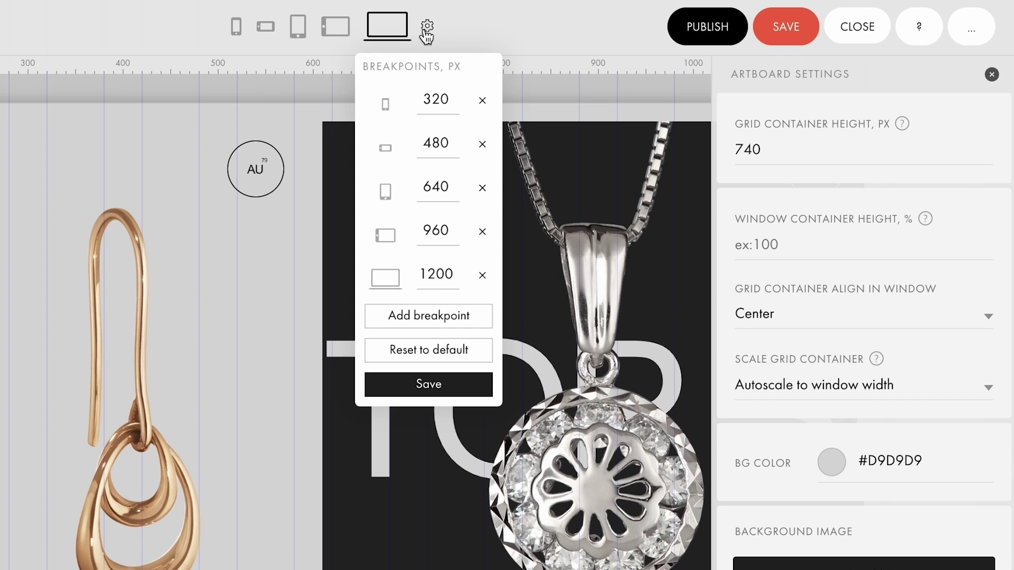
click(445, 319)
click(444, 385)
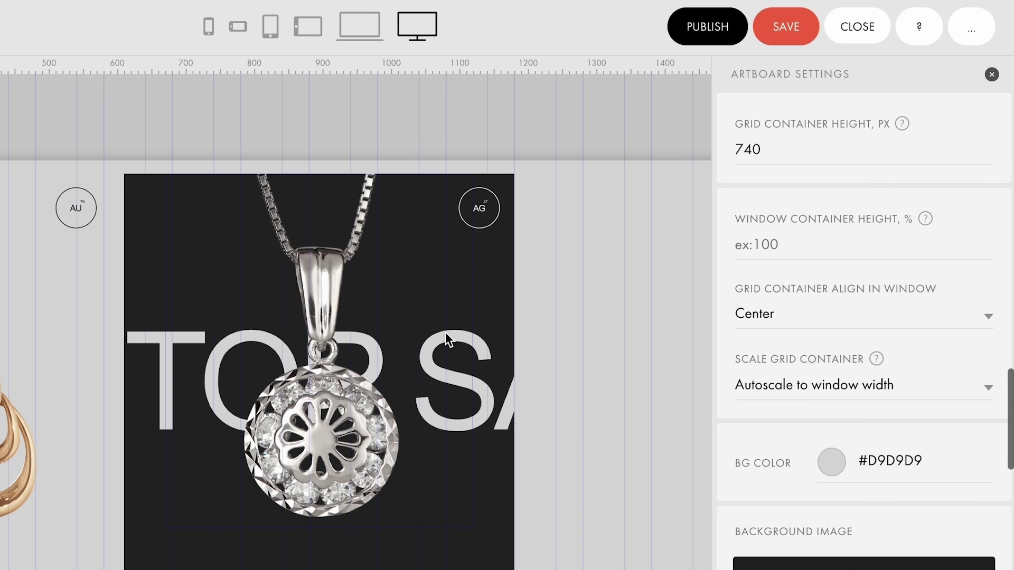
Remove the 1920 px breakpoint and save the breakpoint list.
click(455, 27)
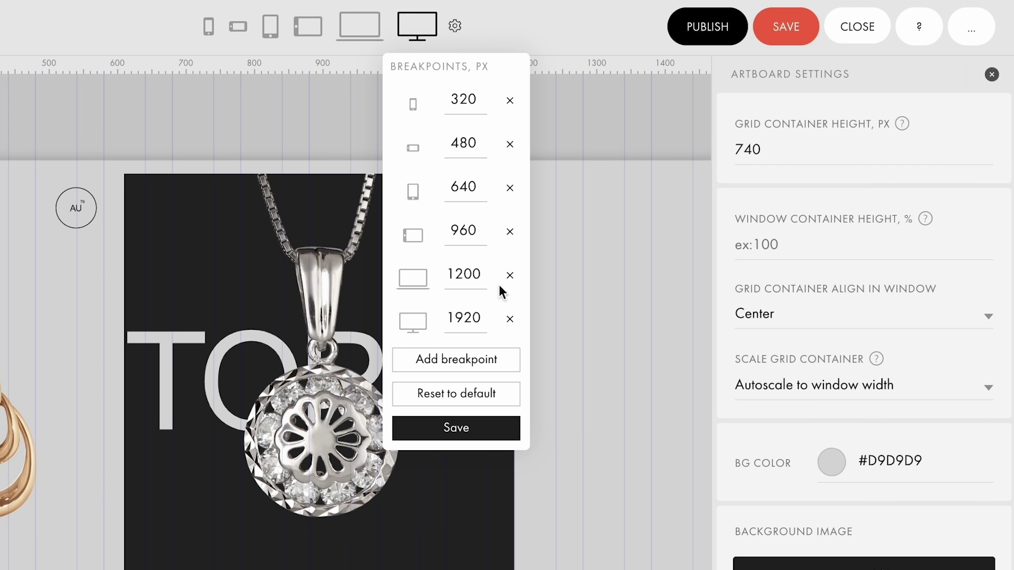
click(509, 319)
click(335, 27)
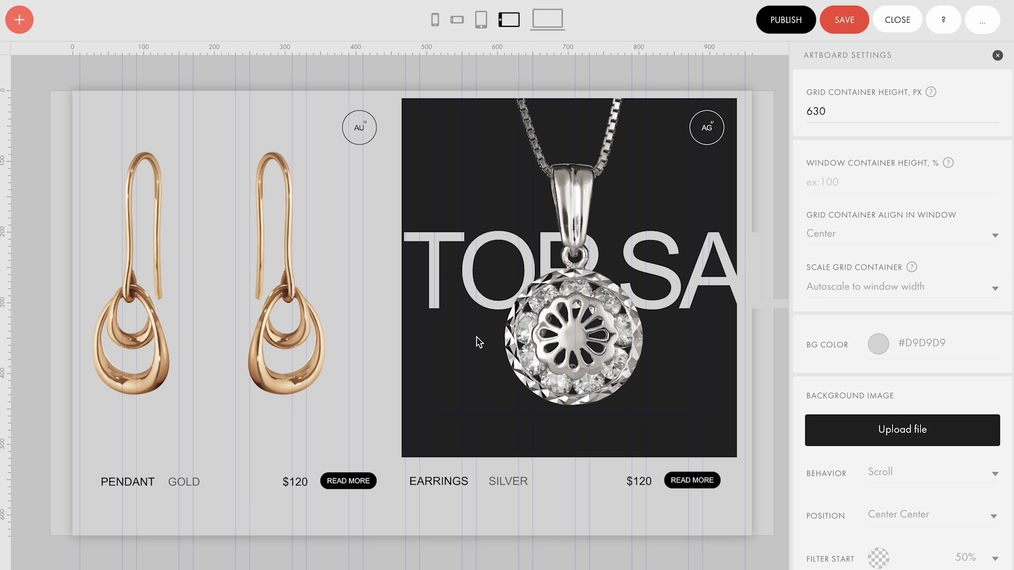
Switch on the size-150 TOP SALE text's animation at 960 px and select Step 1's -1970 px Move X.
click(430, 258)
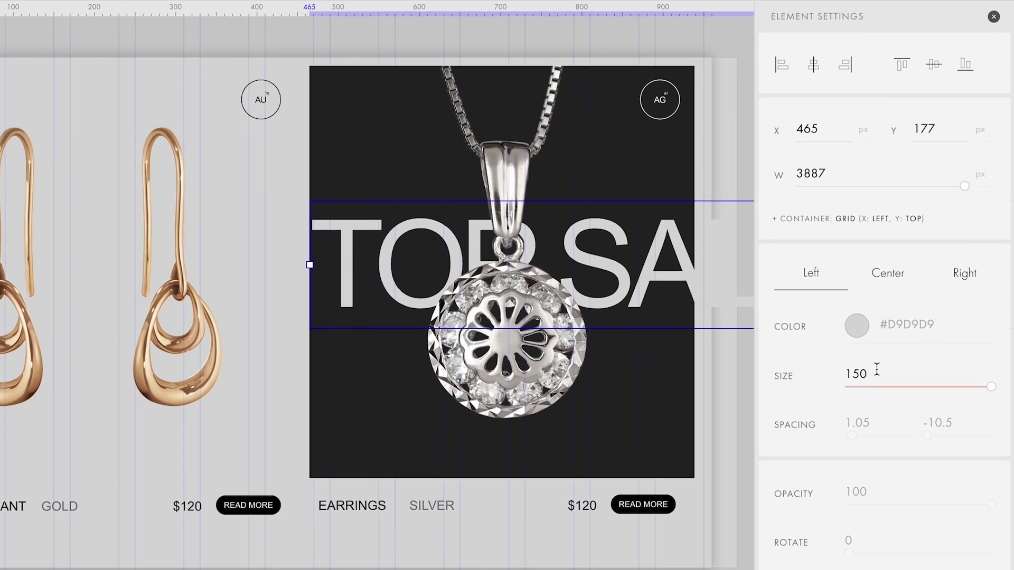
double_click(876, 370)
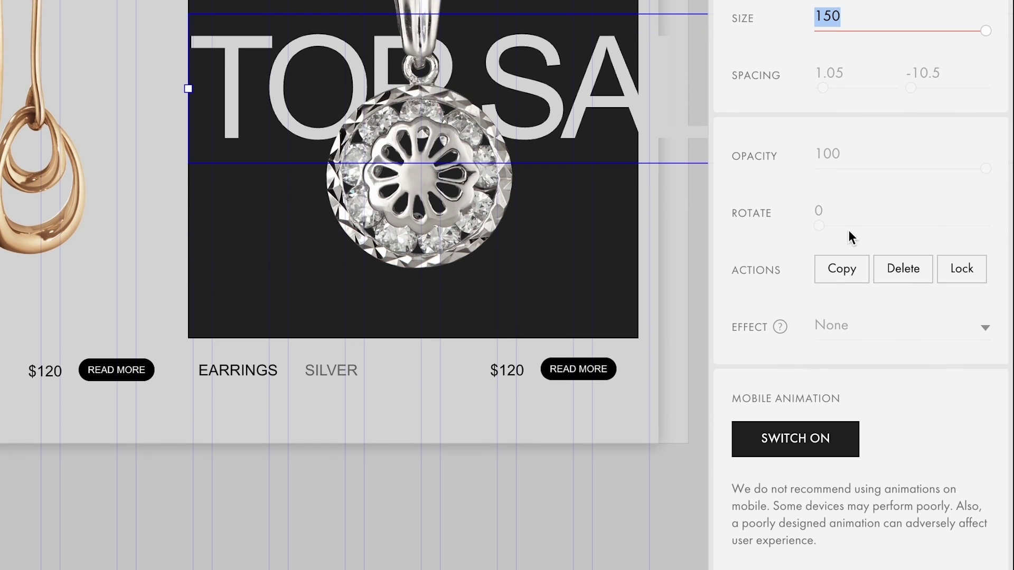
click(808, 431)
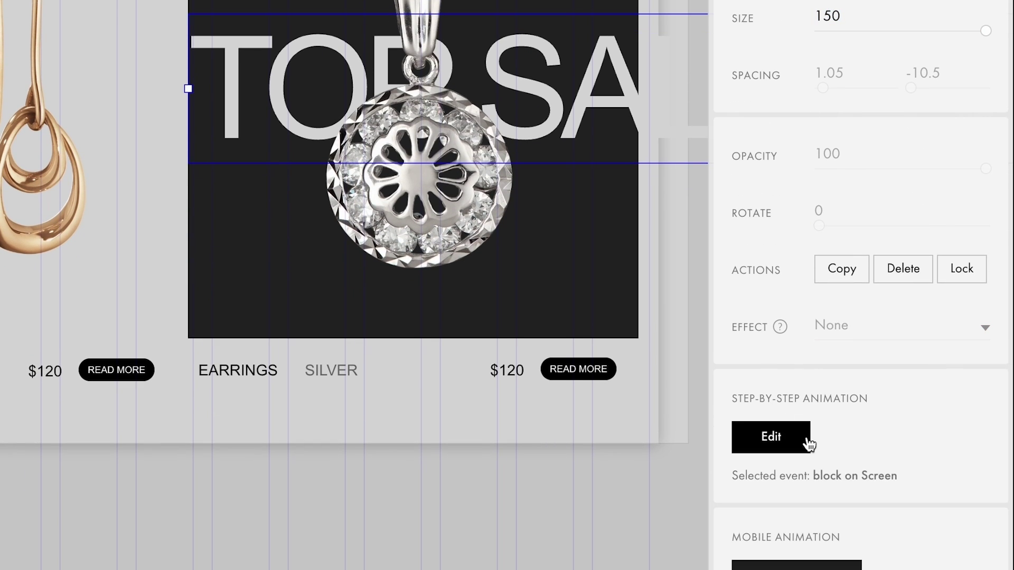
click(808, 443)
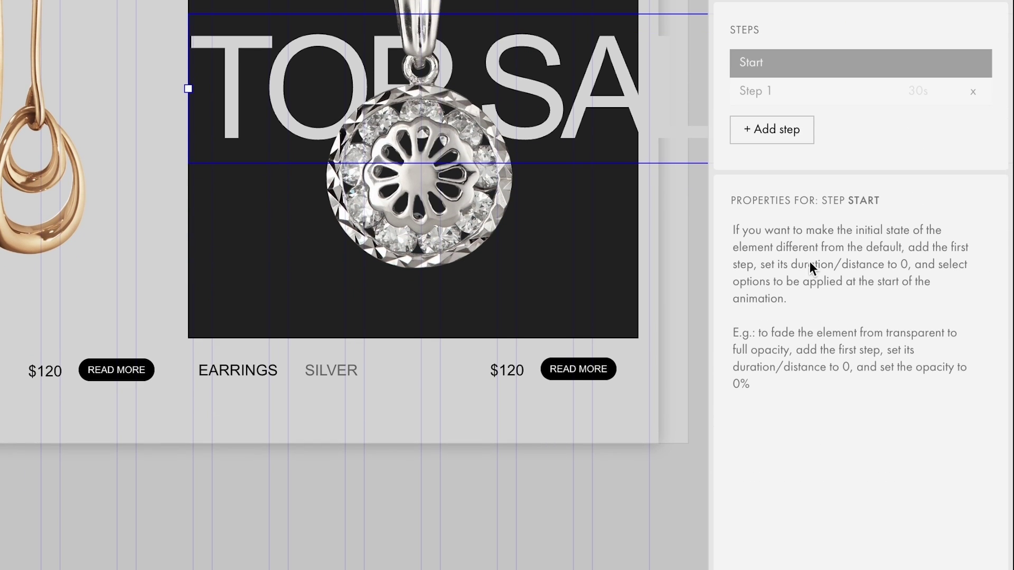
click(818, 91)
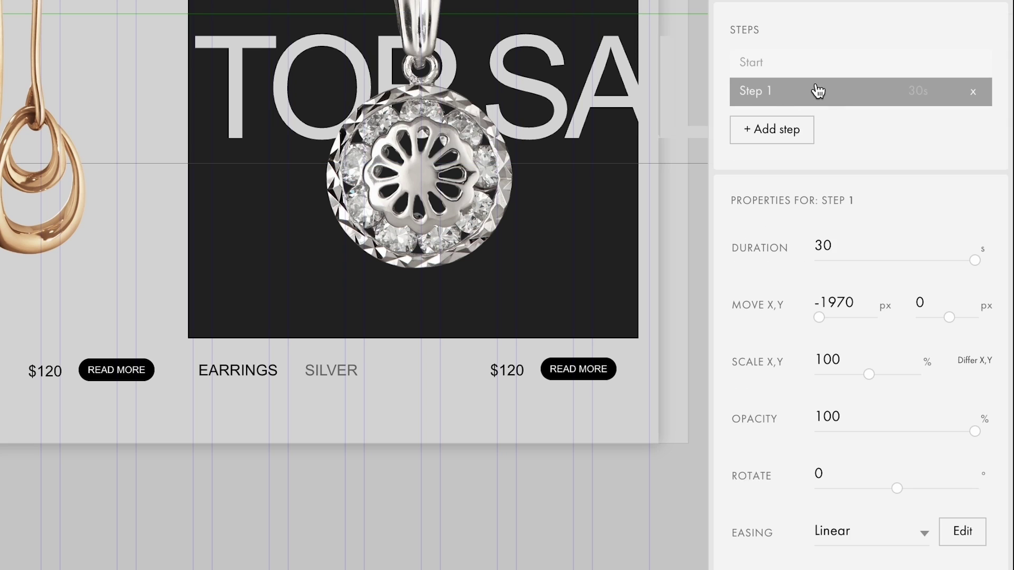
click(848, 297)
double_click(852, 299)
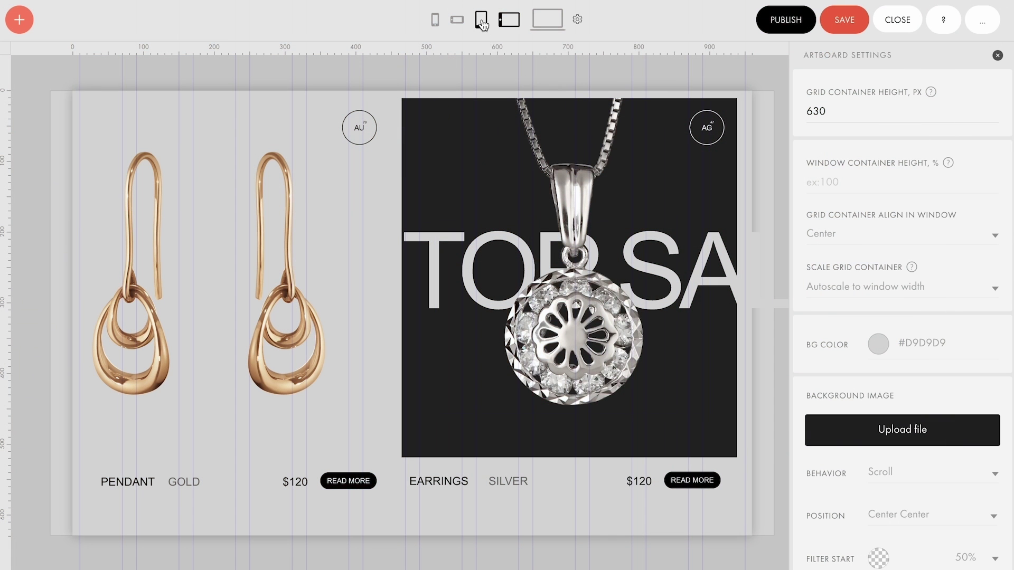
Review the stacked earring and pendant cards at the 640–960 and 480–640 px breakpoints.
click(482, 21)
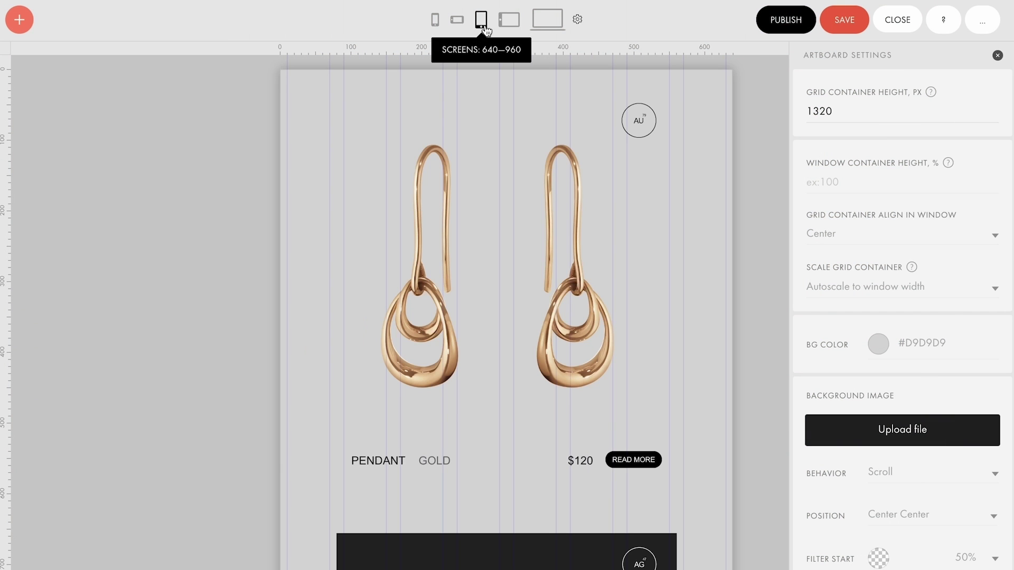
scroll(640, 291, down, 1)
scroll(639, 290, down, 5)
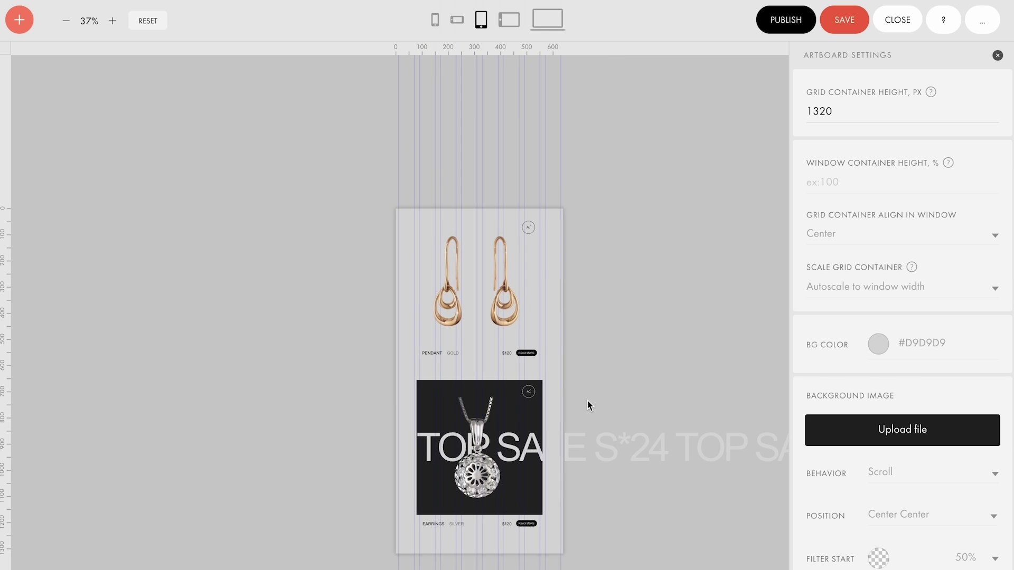
click(457, 21)
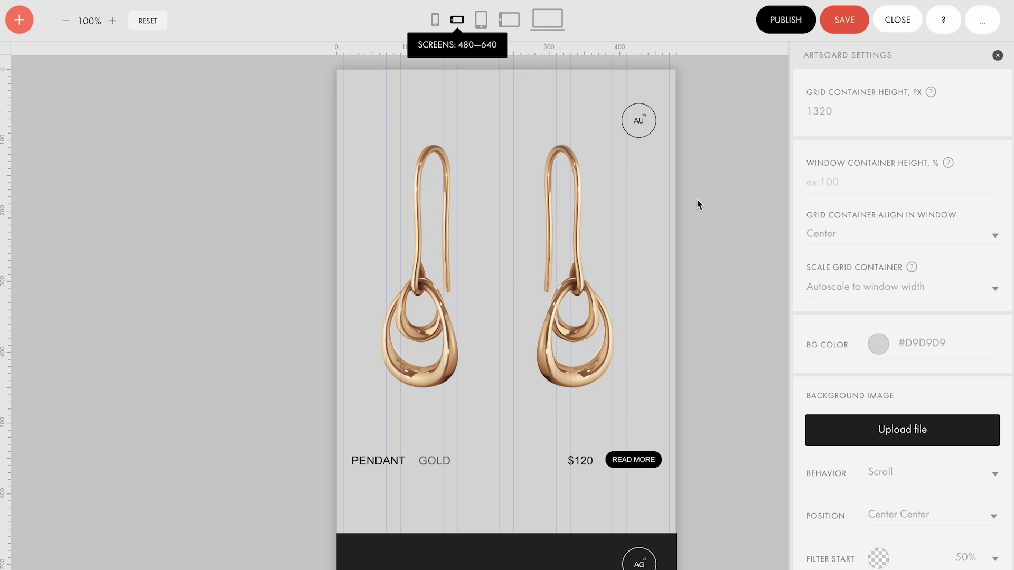
scroll(717, 236, down, 1)
scroll(718, 236, down, 7)
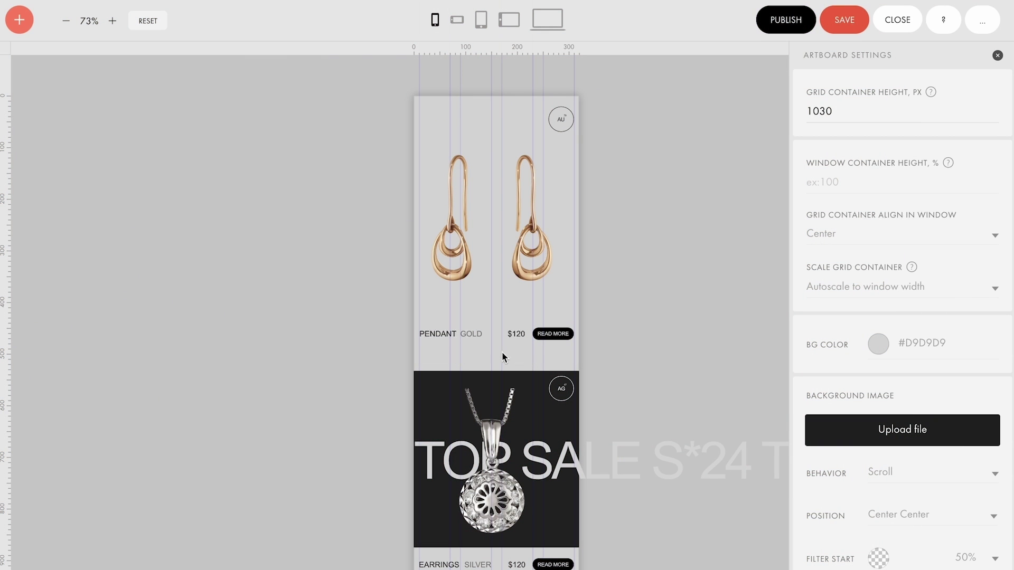
Open Step 1 of the TOP SALE S*24 text's animation: 30 s, X move -1343 px.
click(446, 341)
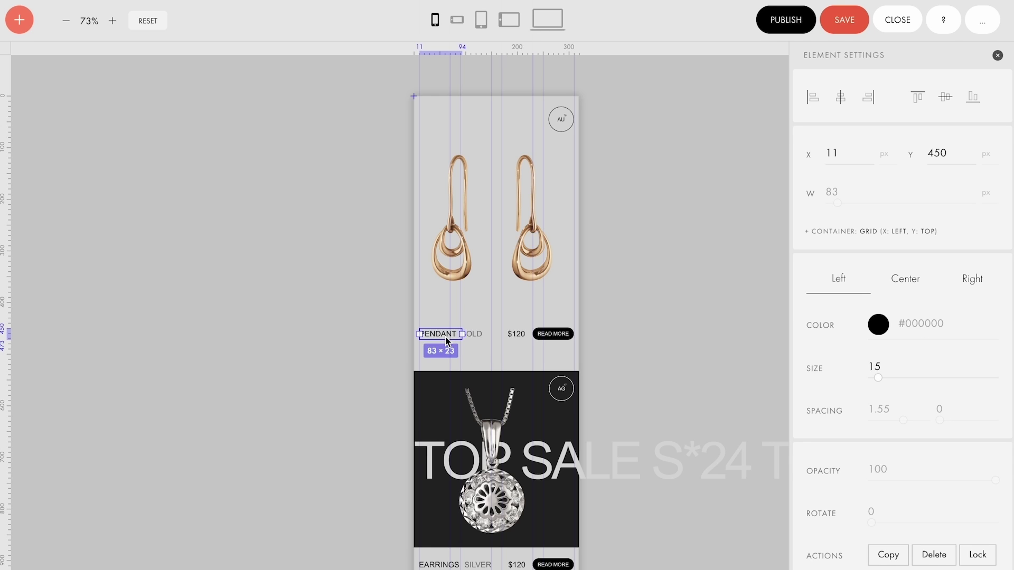
click(633, 459)
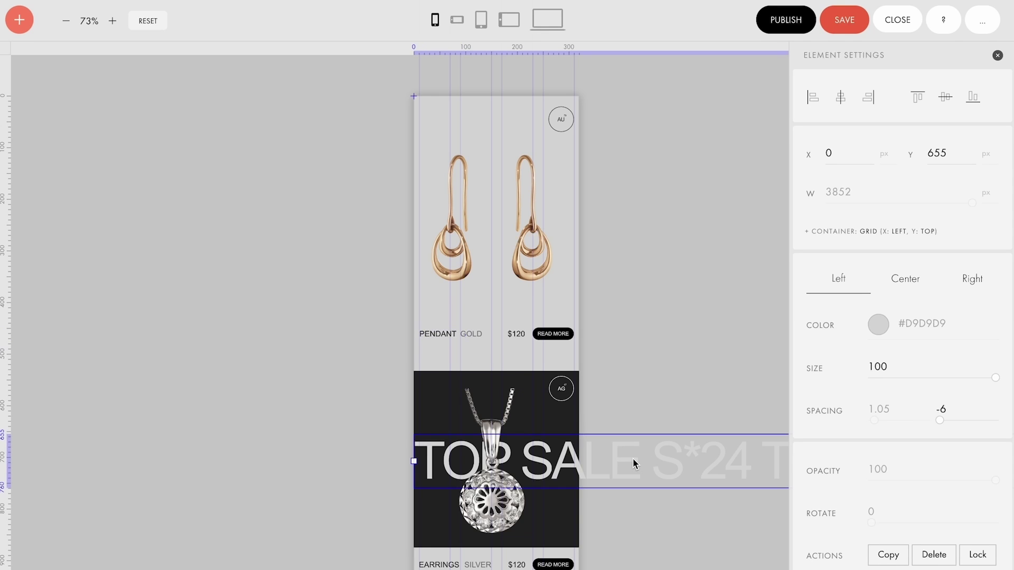
click(893, 369)
scroll(893, 369, down, 5)
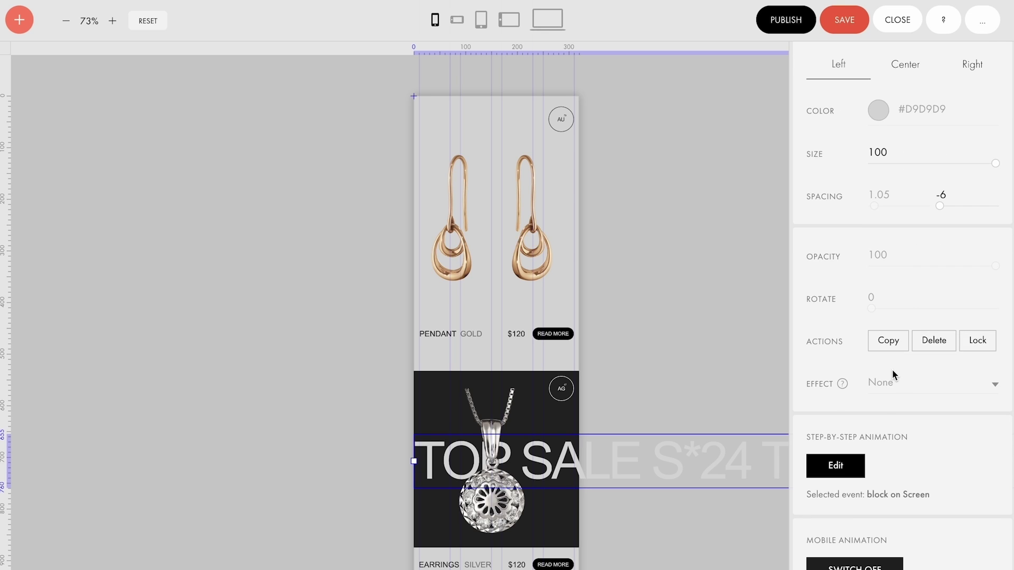
click(844, 465)
click(886, 274)
double_click(901, 429)
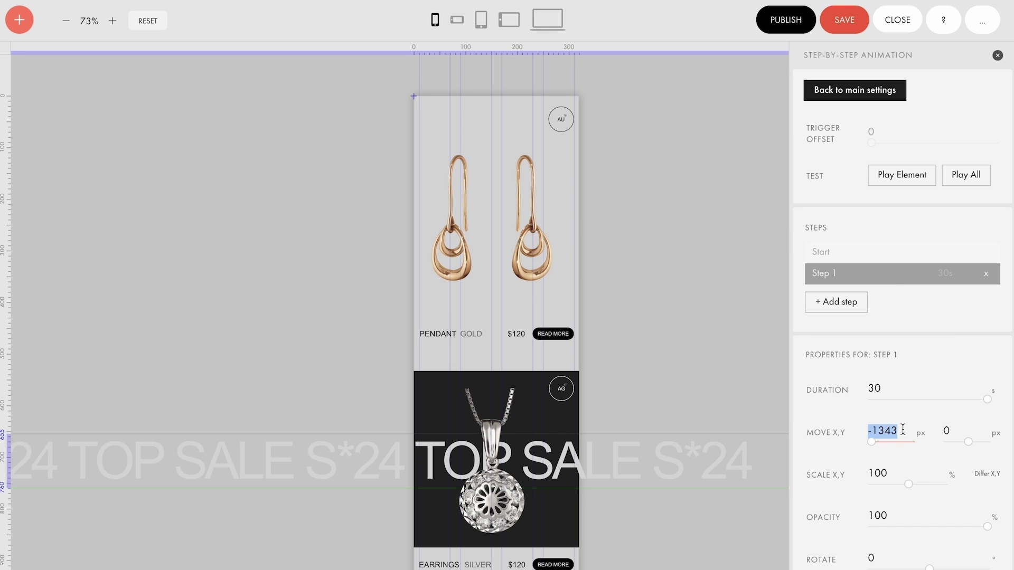